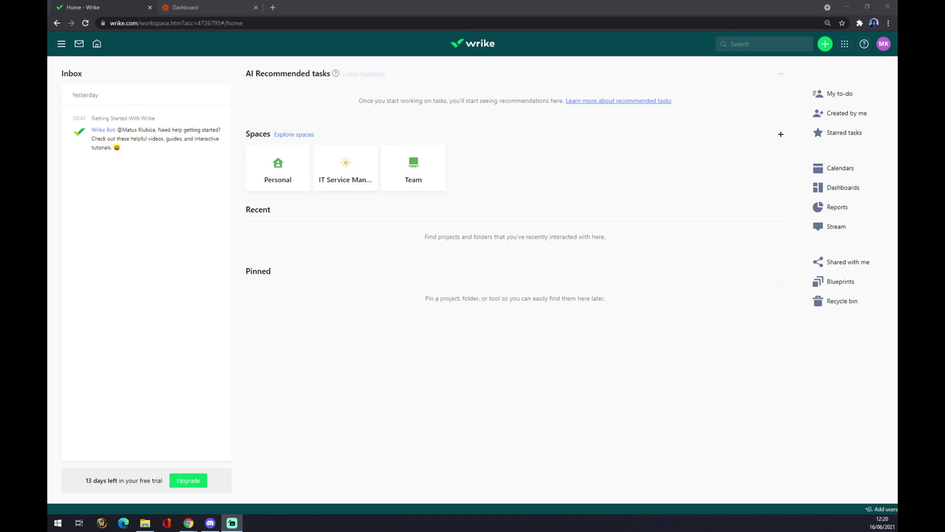
Search Wrike's Apps & Integrations for 'share' and open the Microsoft Sharepoint integration.
click(883, 49)
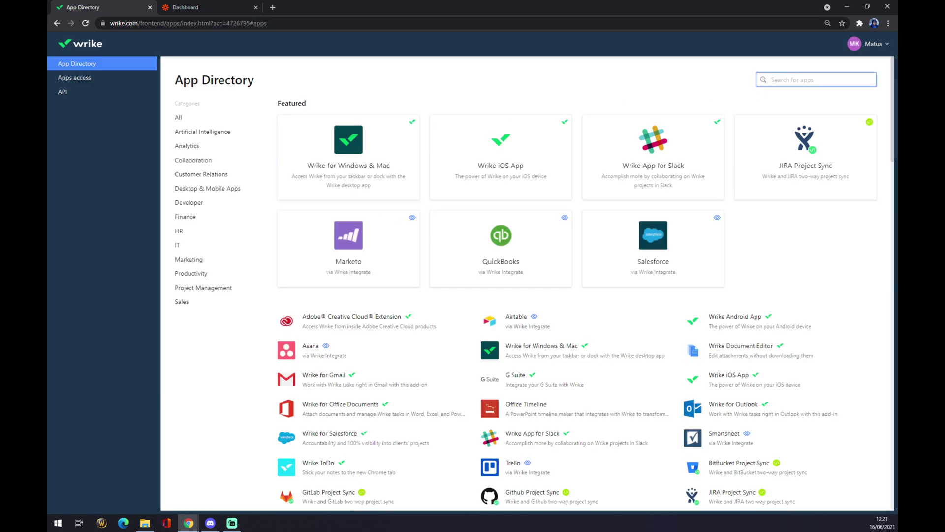
text(share)
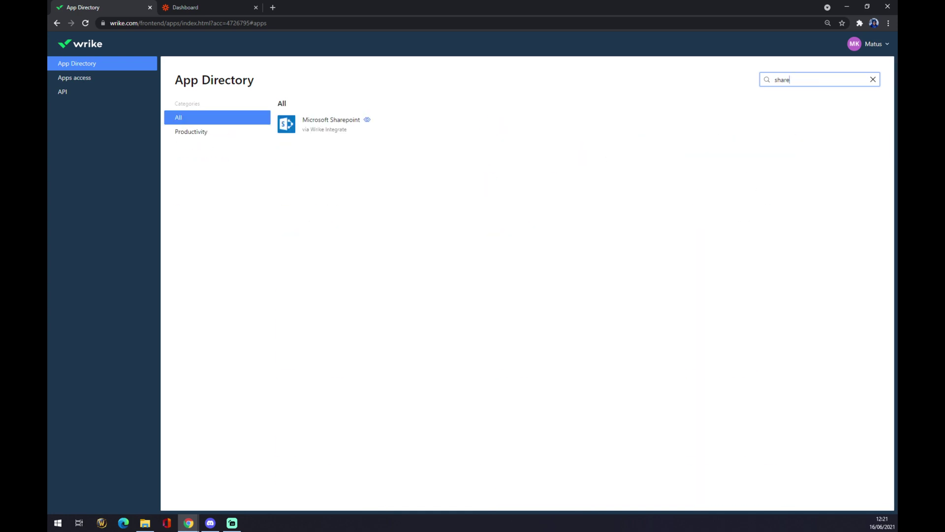
click(343, 132)
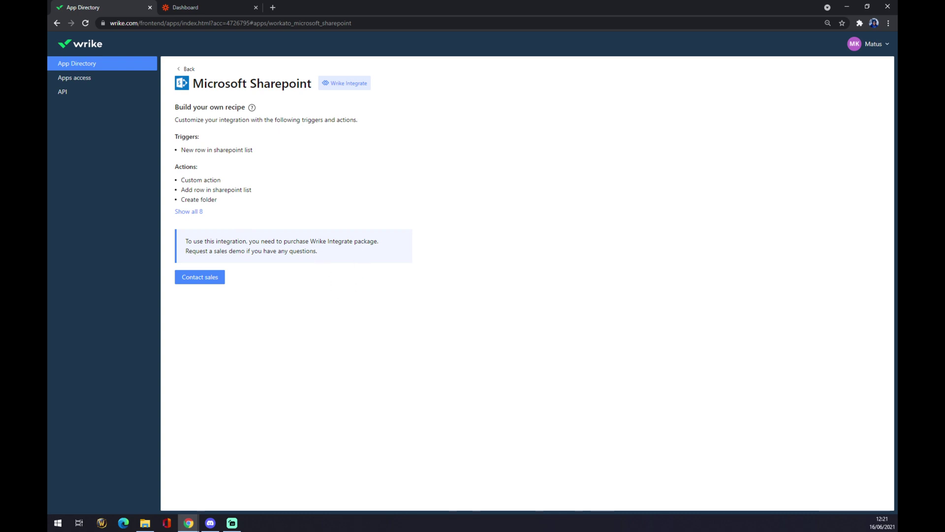
Switch to the Zapier Dashboard tab showing the new zap editor.
click(217, 8)
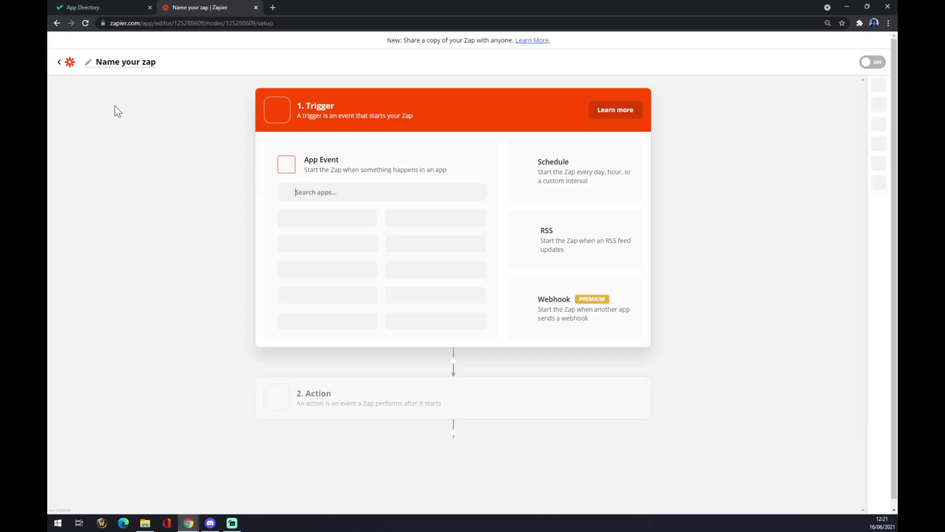
Name the zap 'wrike to sharepoint'.
click(131, 66)
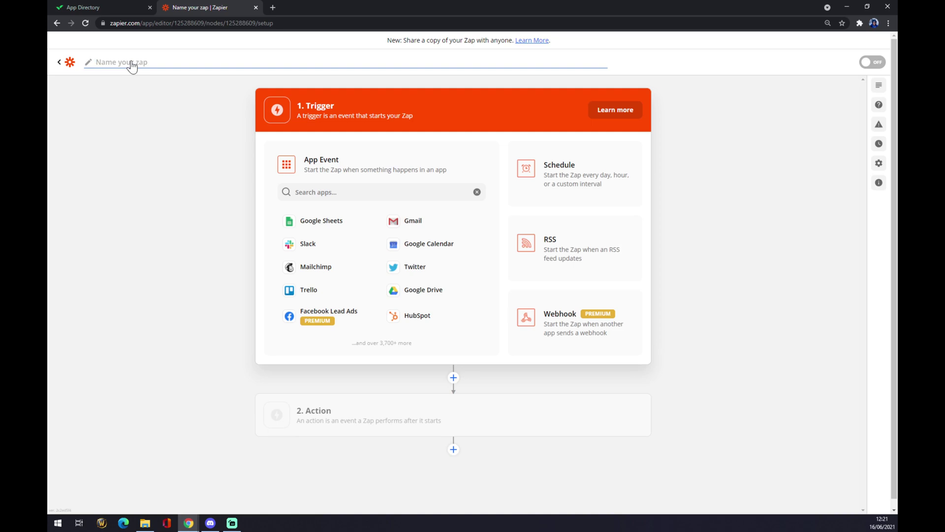
text(wrike to sharepoint)
key(Return)
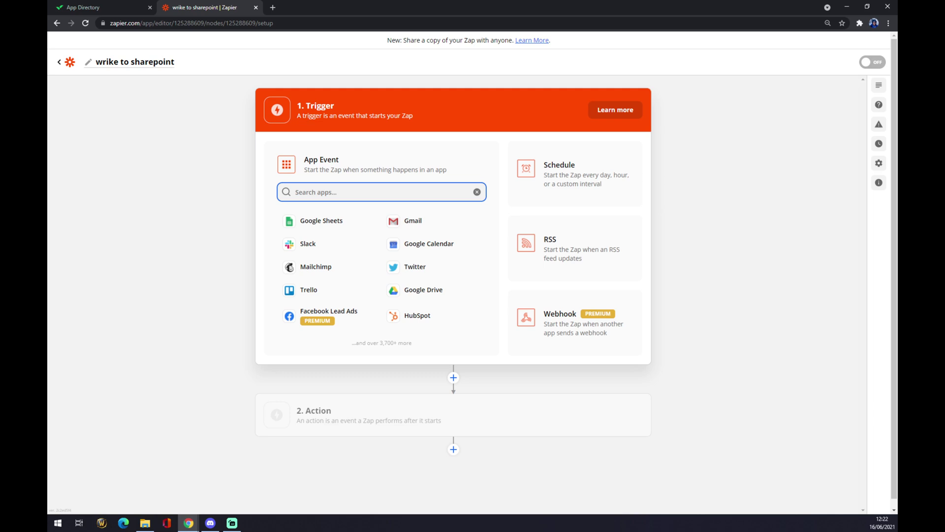
Choose Wrike as the trigger app with New Task as the event.
text(wrike)
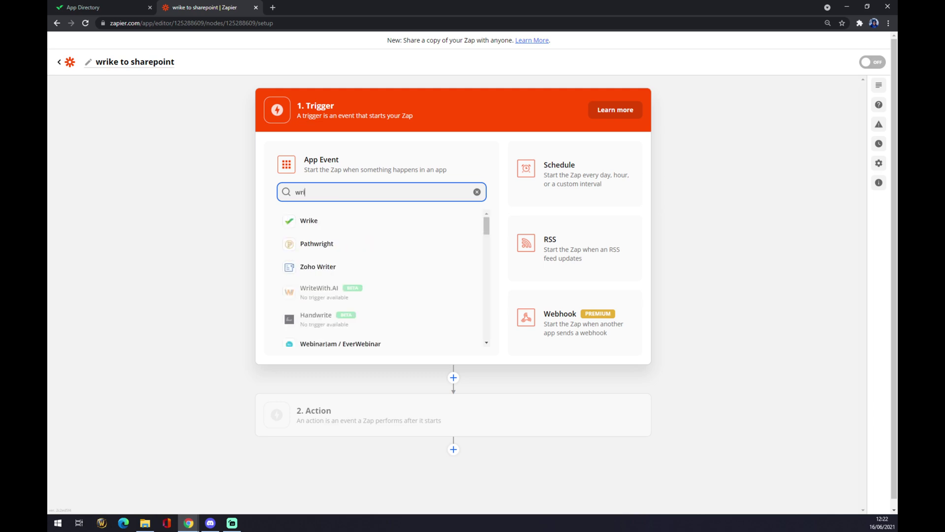
click(329, 223)
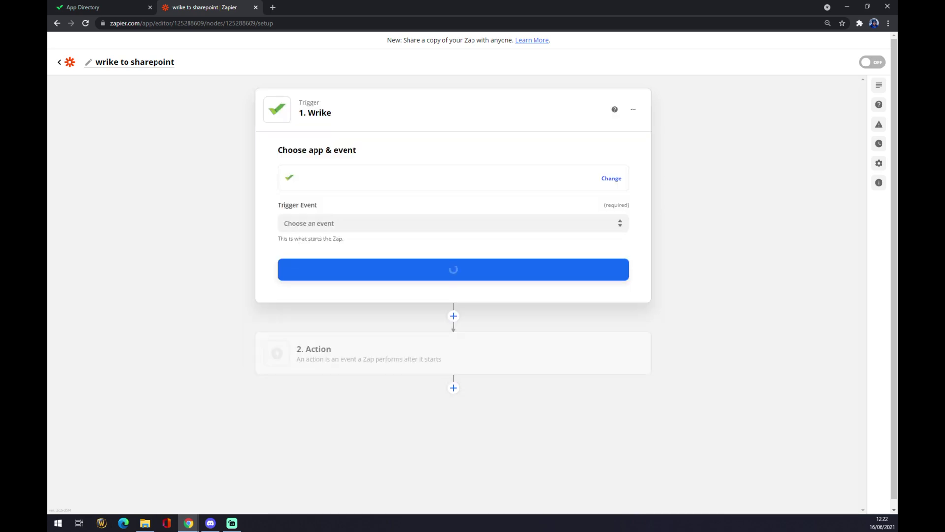
click(321, 220)
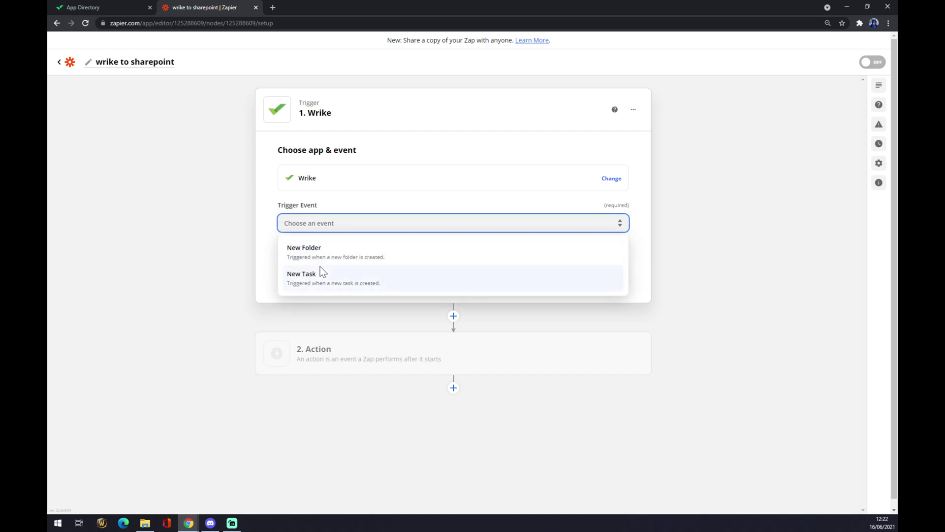
click(331, 278)
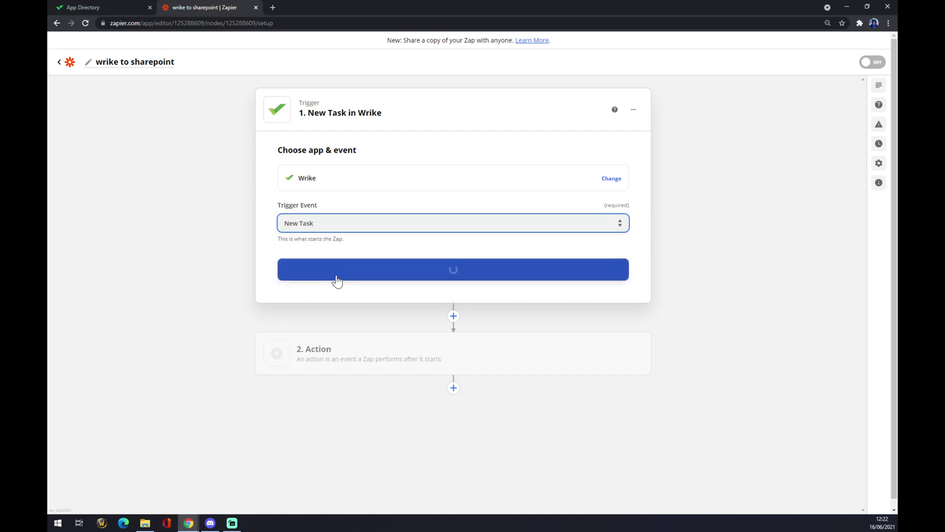
click(347, 278)
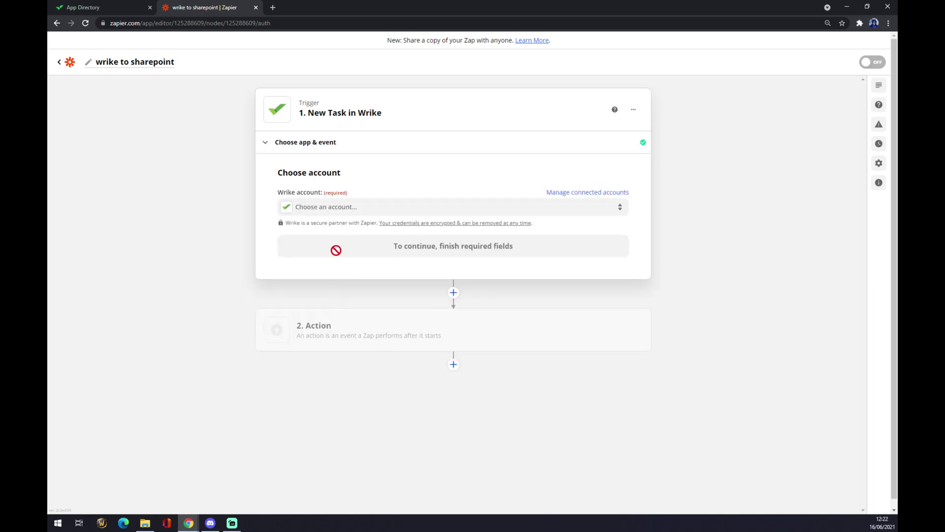
Select the connected Wrike account for the trigger.
click(307, 207)
click(330, 289)
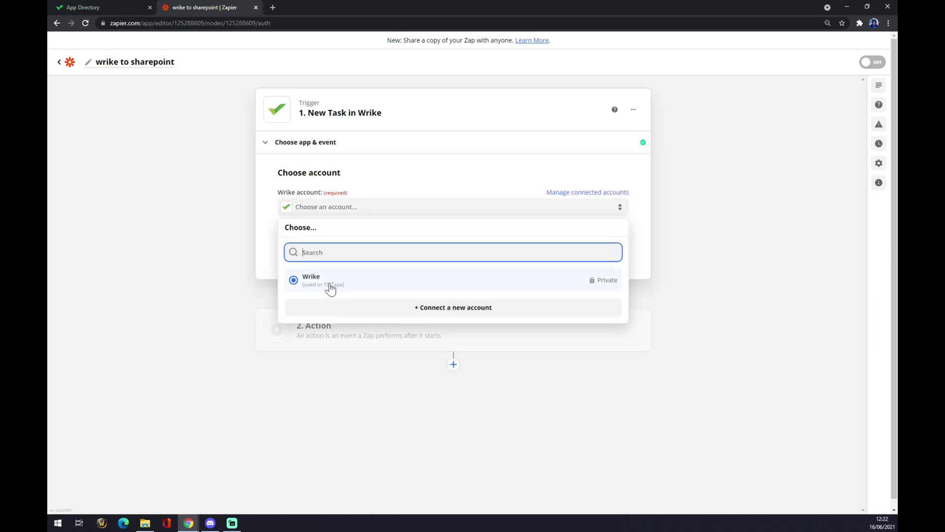
click(330, 289)
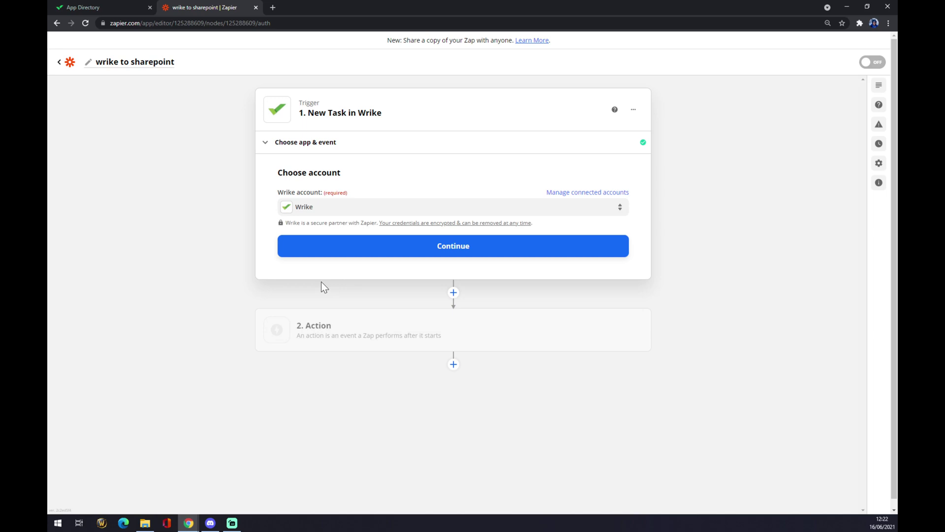
click(356, 259)
Set the trigger to watch the Root folder with Track Subfolders set to False.
click(327, 230)
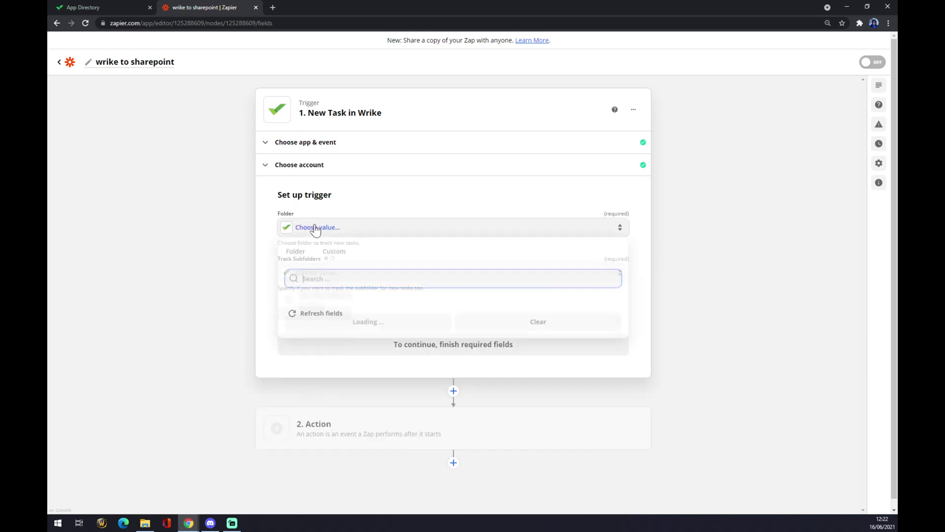
click(325, 302)
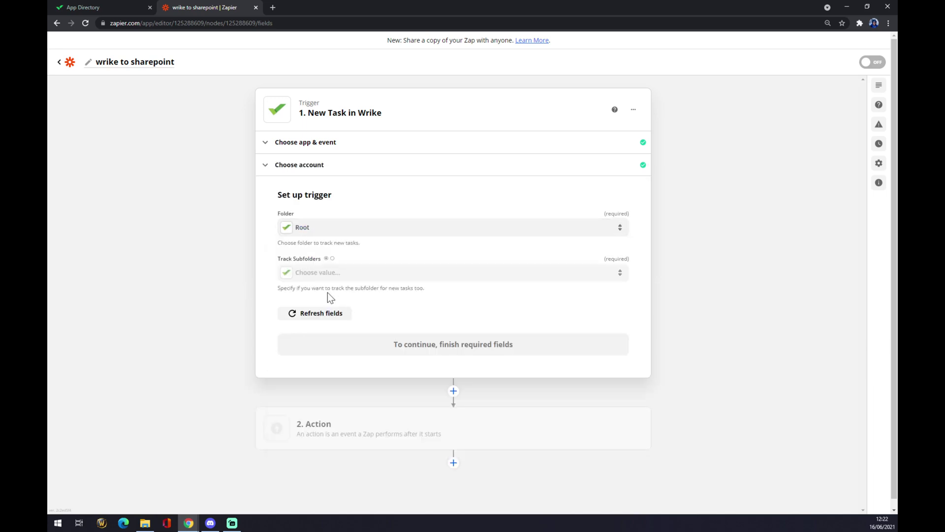
click(322, 273)
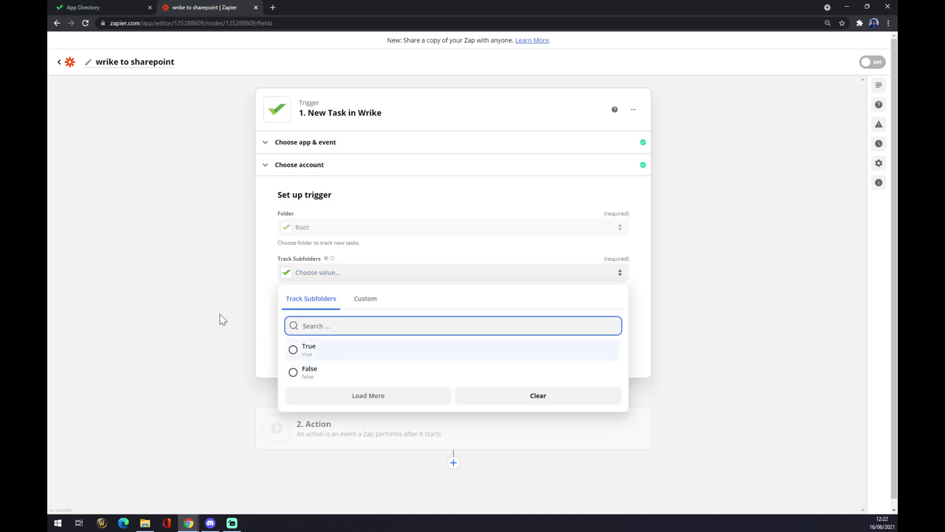
click(327, 374)
click(340, 348)
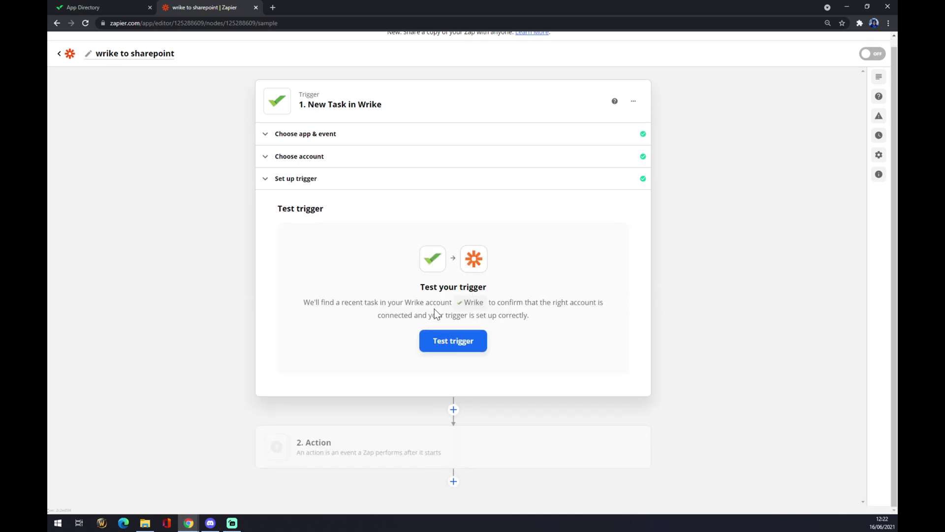
Search the action apps for 'sharepoin', then for 'microsoft', finding no SharePoint app.
click(401, 451)
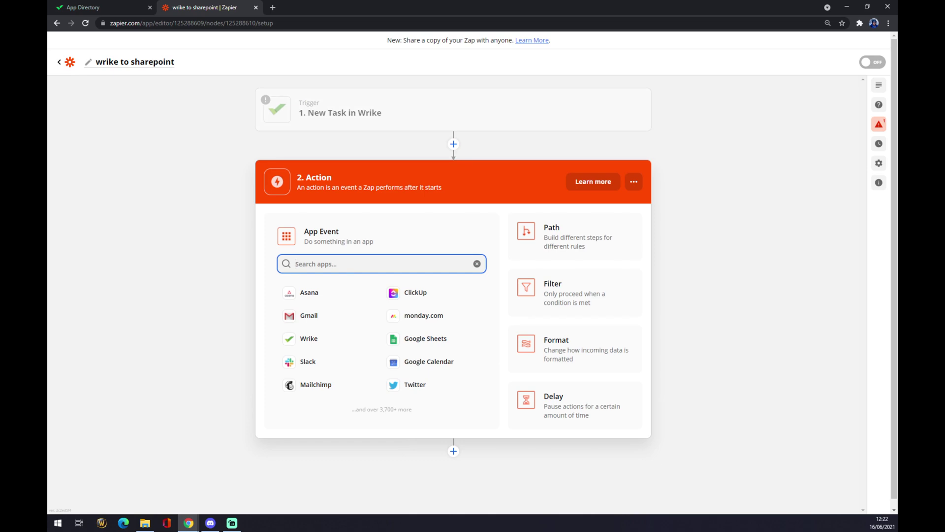
text(share)
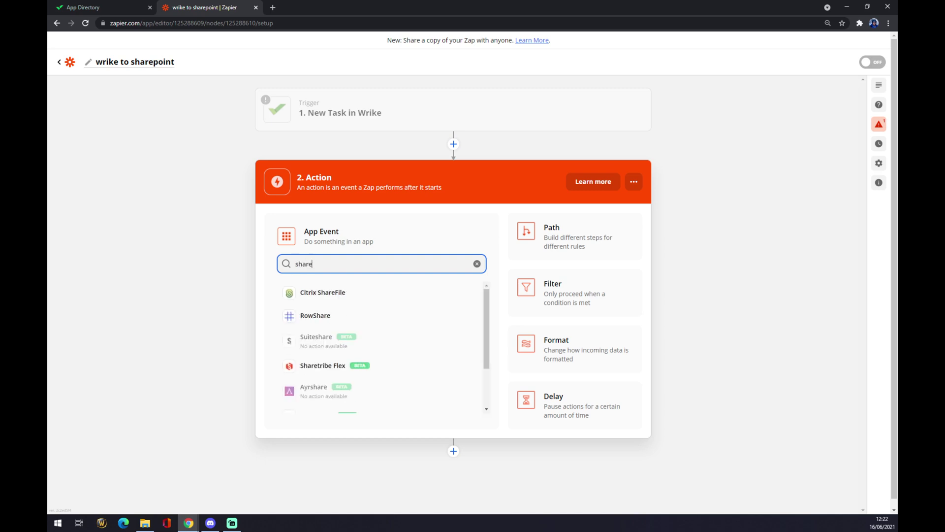
text(poin)
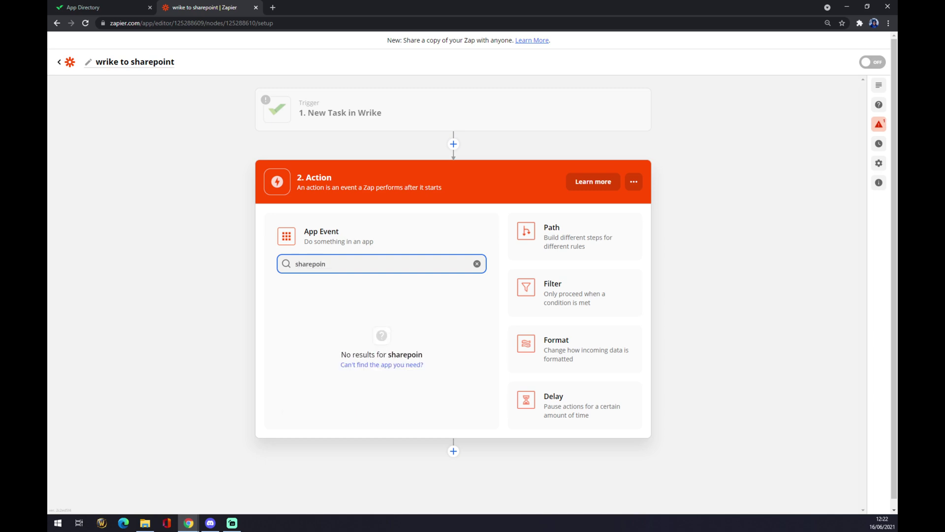
key(ctrl+a)
text(micro)
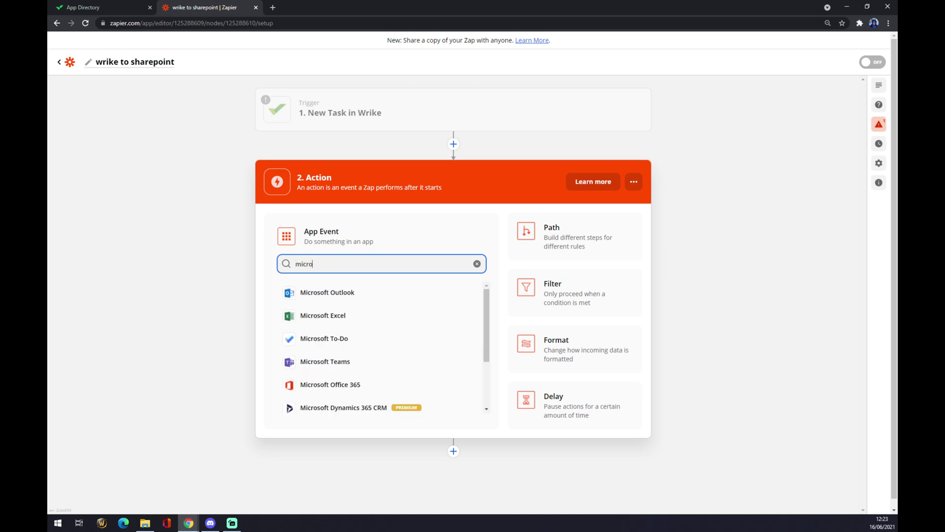
text(soft)
Look through the Microsoft results, then return to the Wrike Sharepoint integration page.
scroll(397, 320, down, 1)
scroll(395, 340, down, 1)
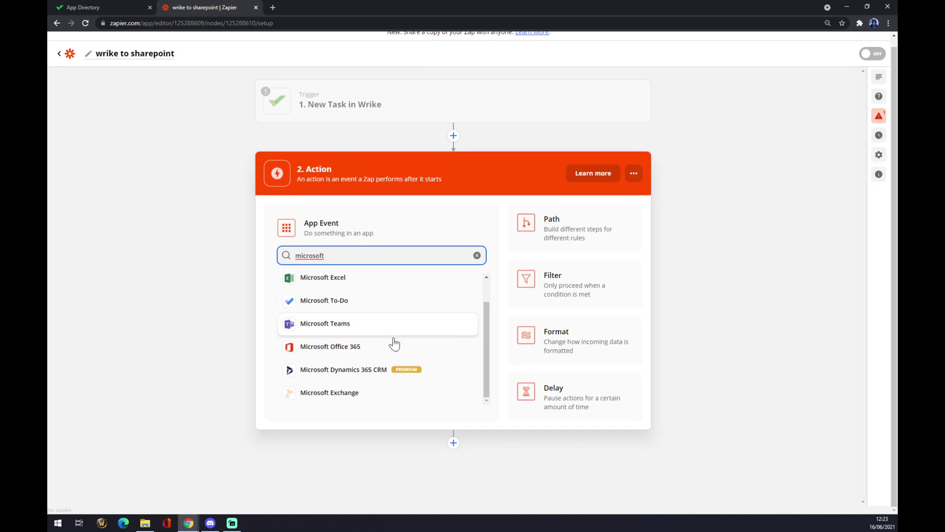
scroll(391, 343, up, 1)
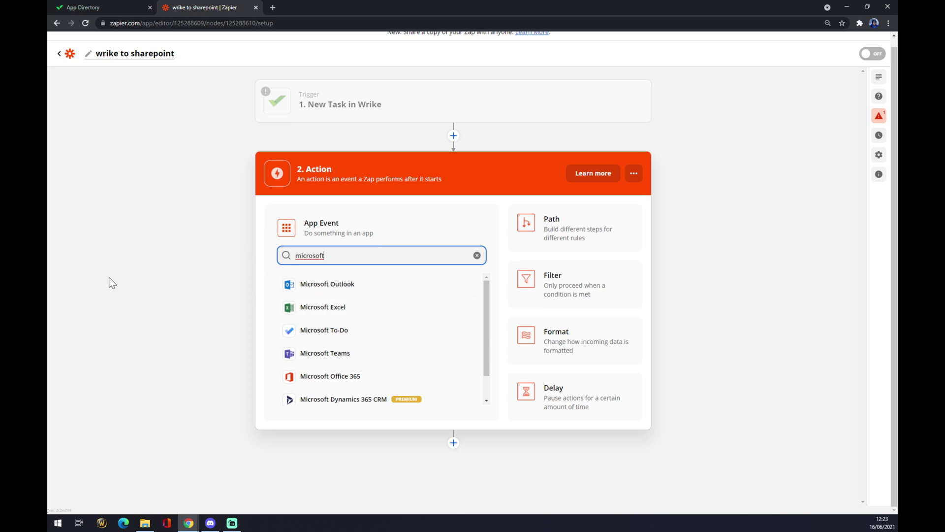
scroll(380, 348, down, 1)
scroll(386, 373, up, 1)
click(132, 5)
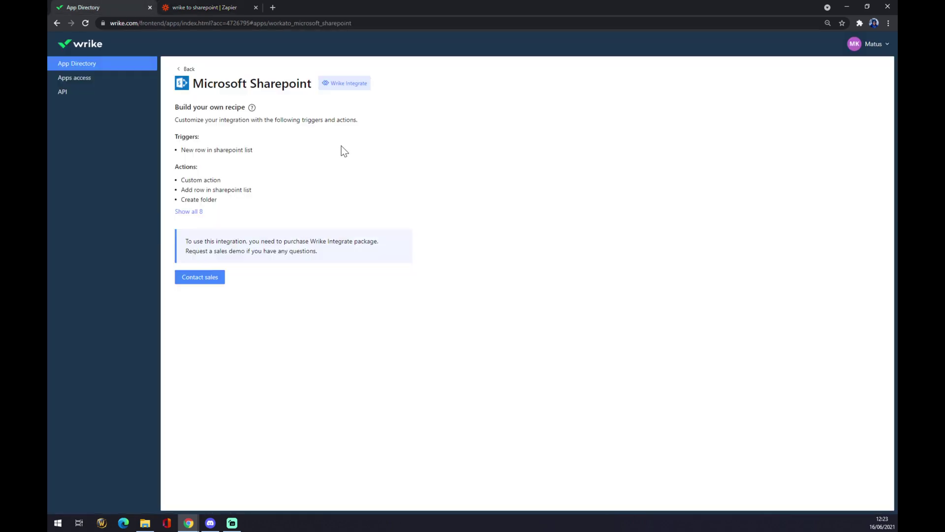